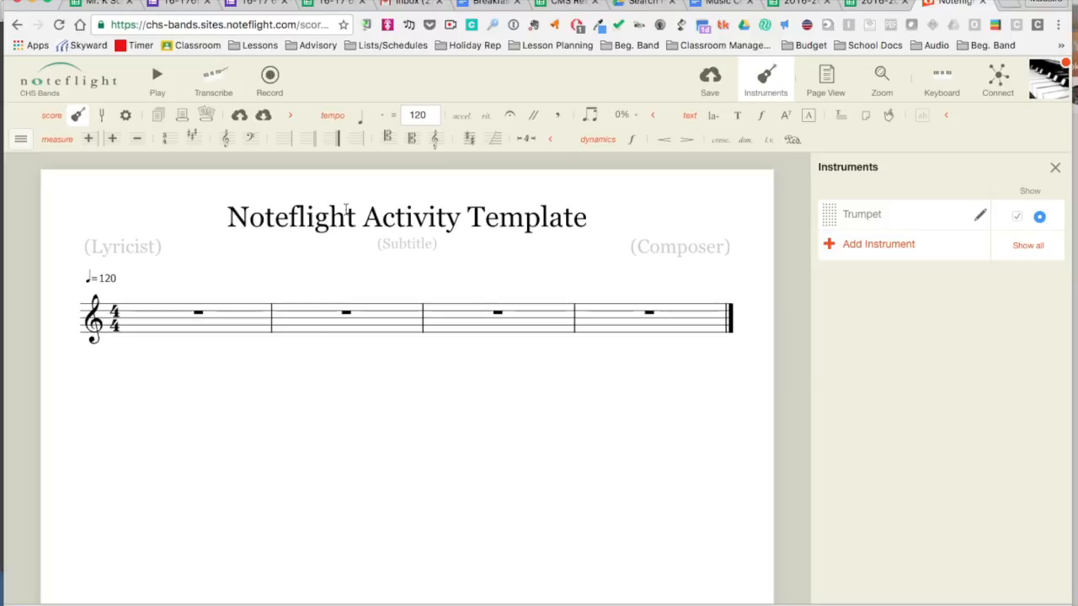
- Add the duration and pitch tool groups to the editing tools displayed above the score
left_click(24, 140)
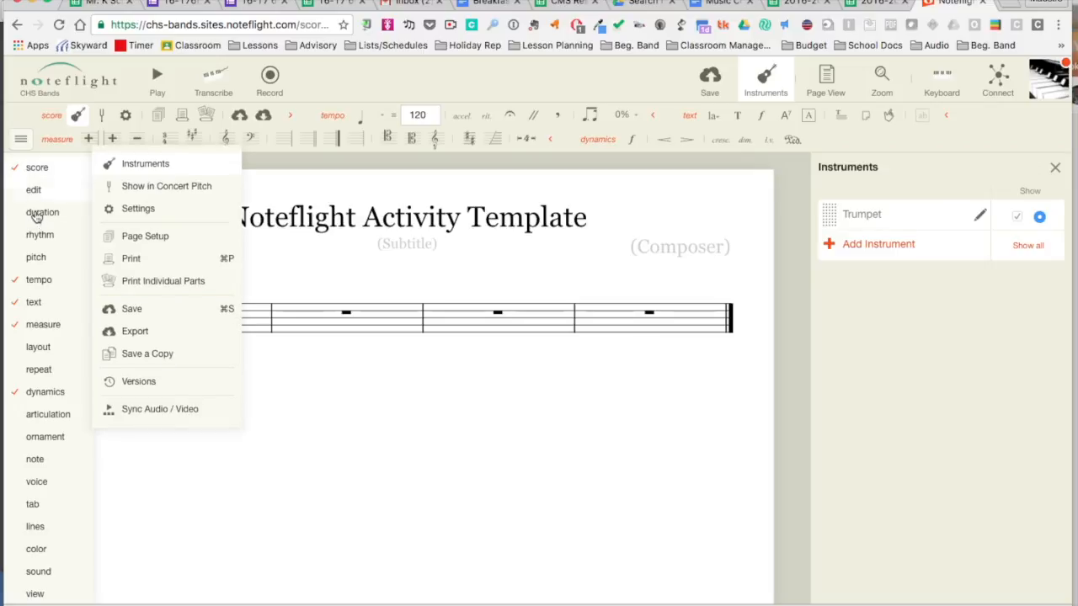
mouse_move(38, 219)
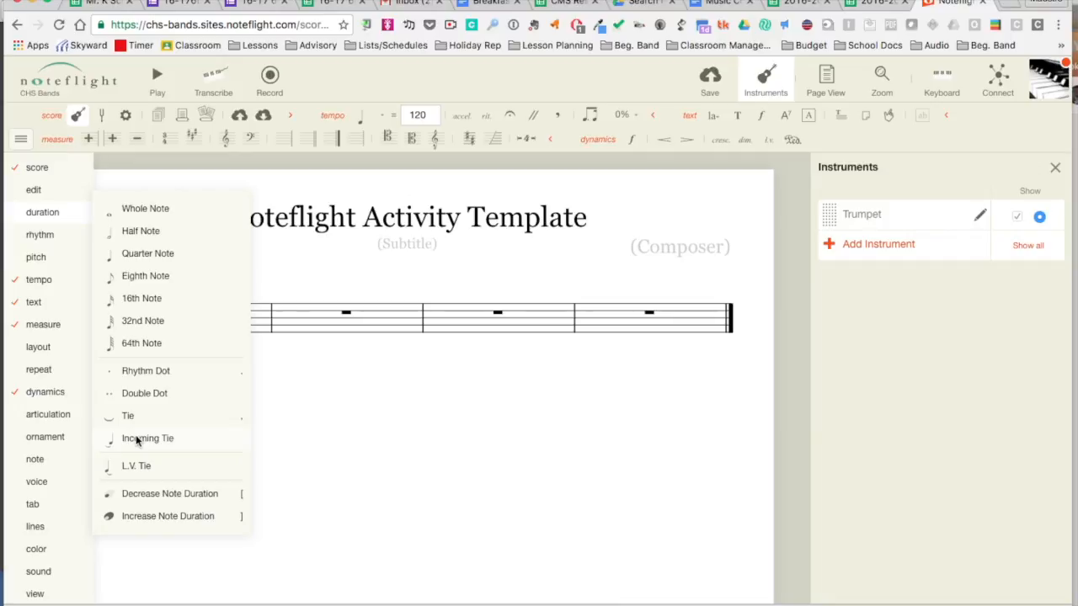
mouse_move(69, 262)
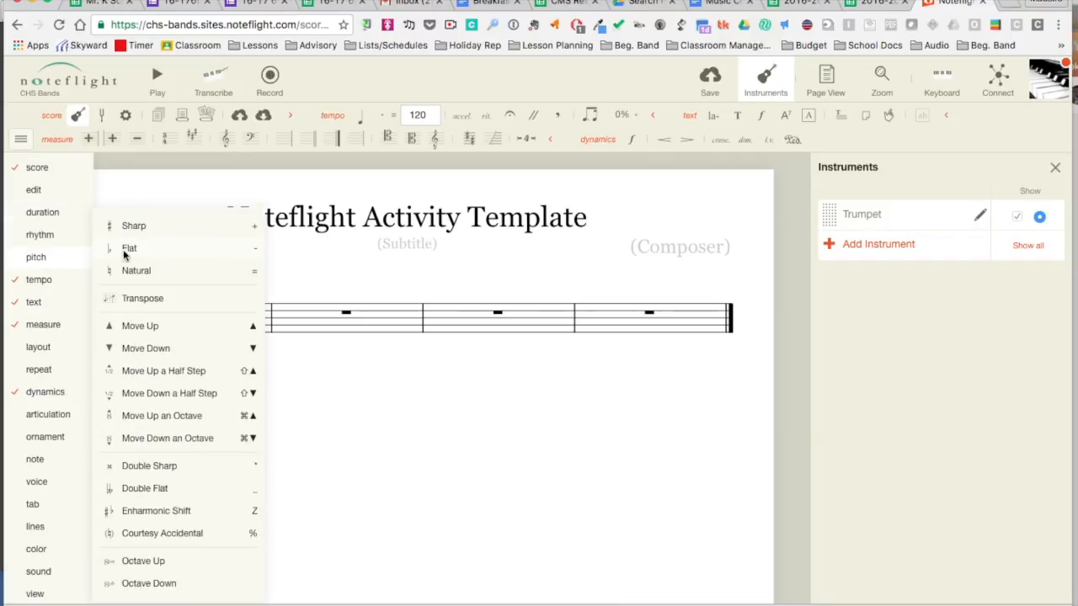
left_click(53, 222)
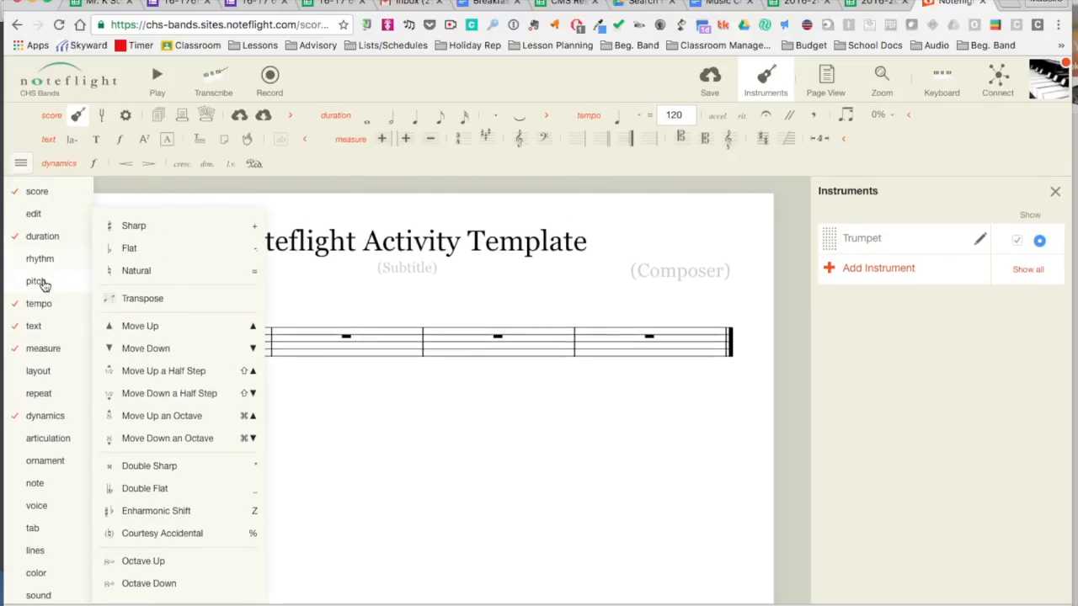
left_click(44, 284)
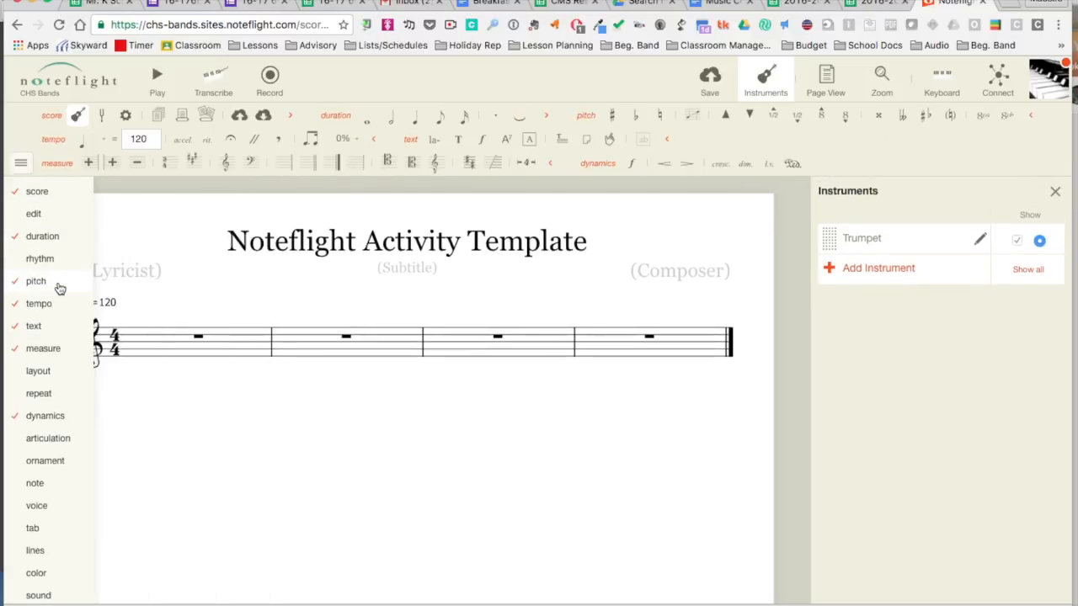
- Hide the tempo, text, measure and dynamics tool groups, and close the list of tool groups
left_click(44, 305)
left_click(44, 327)
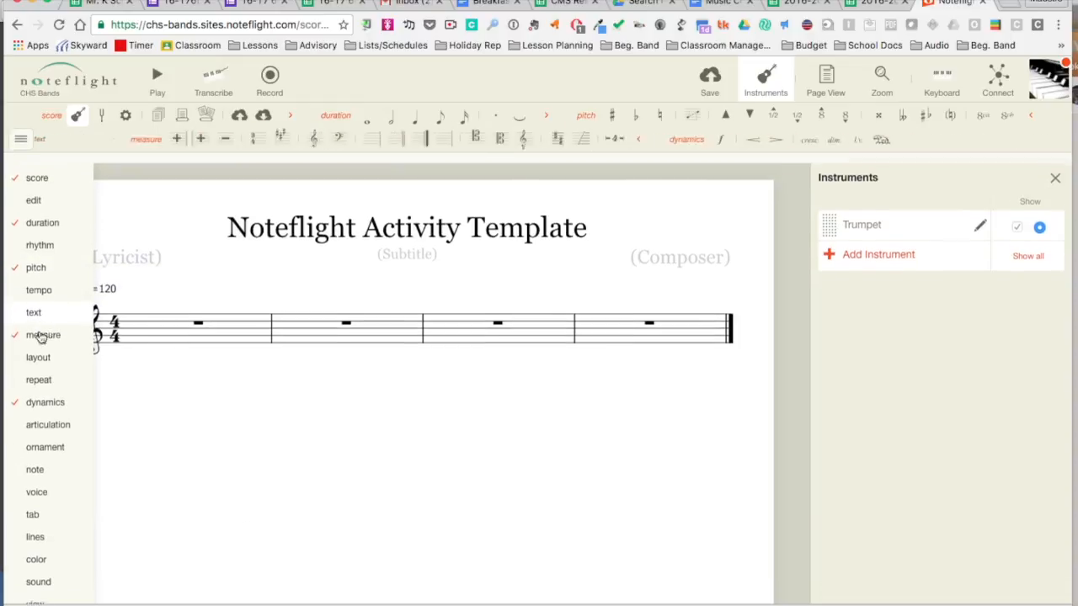
mouse_move(42, 330)
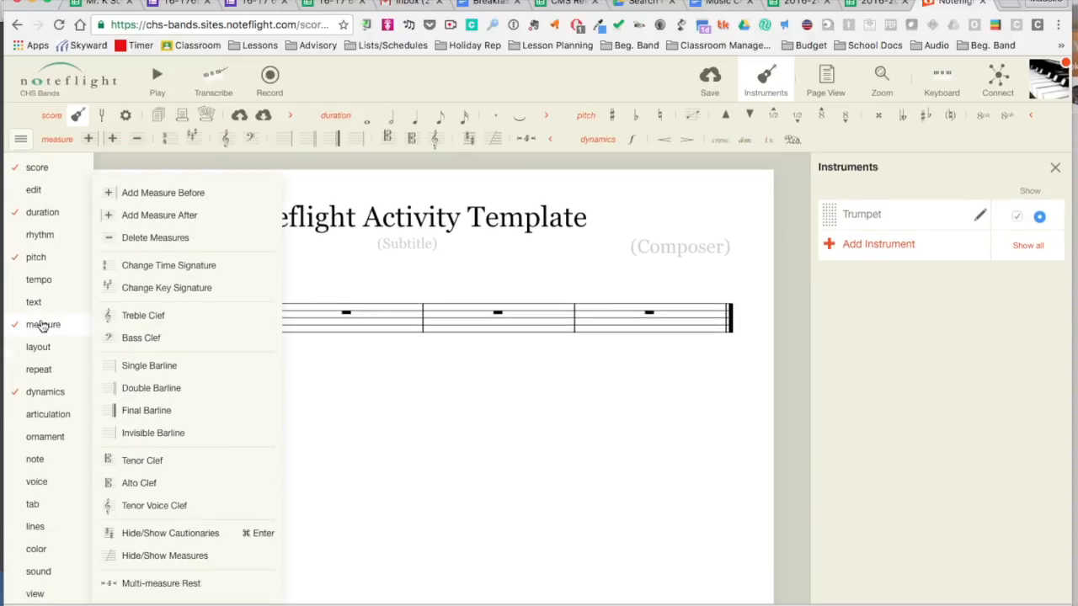
left_click(42, 325)
left_click(42, 392)
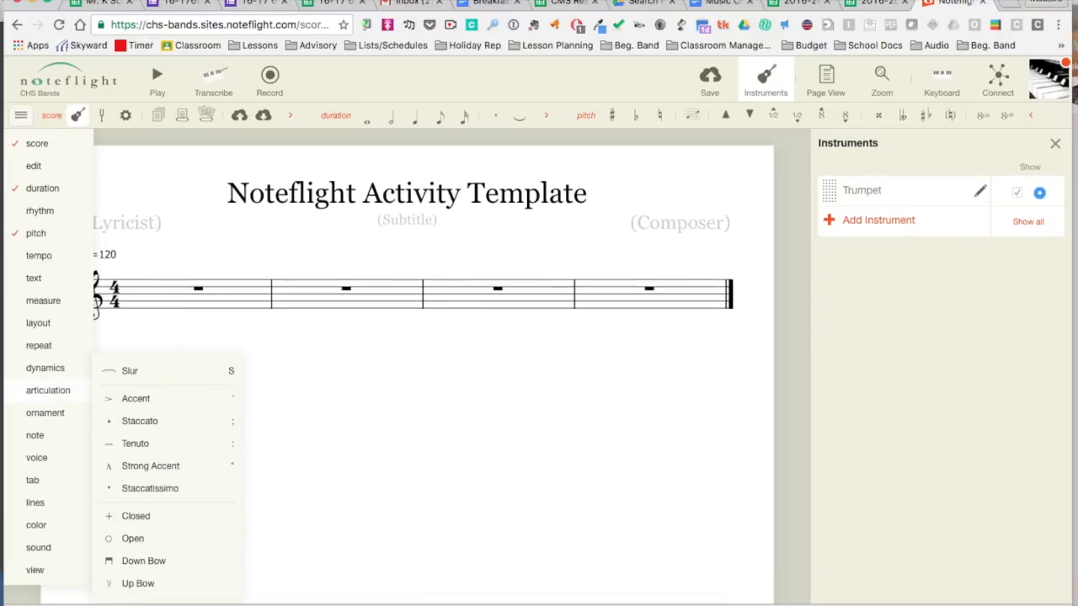
mouse_move(62, 146)
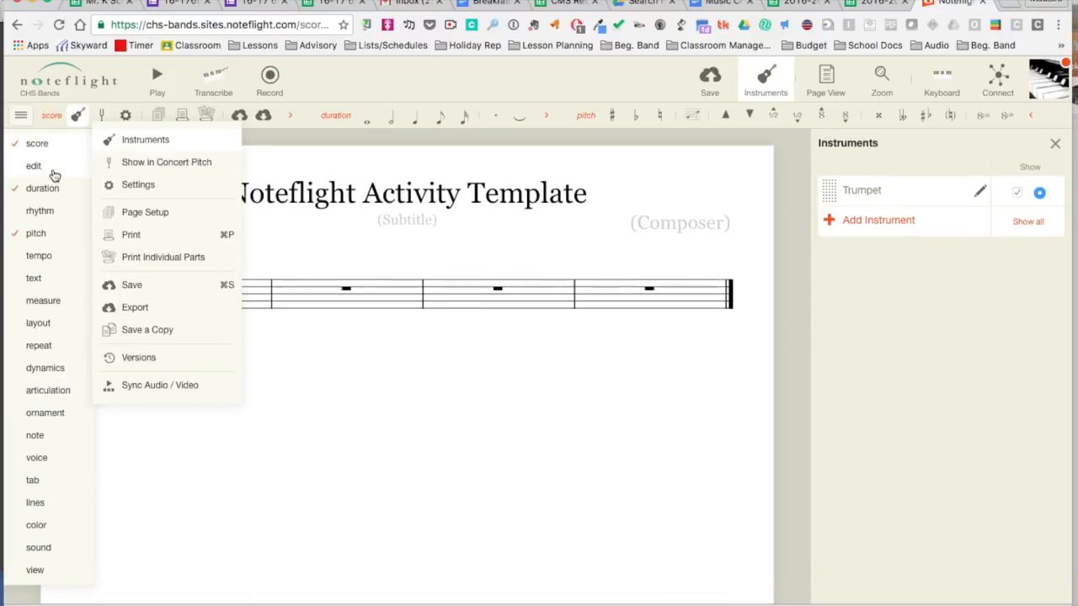
mouse_move(47, 236)
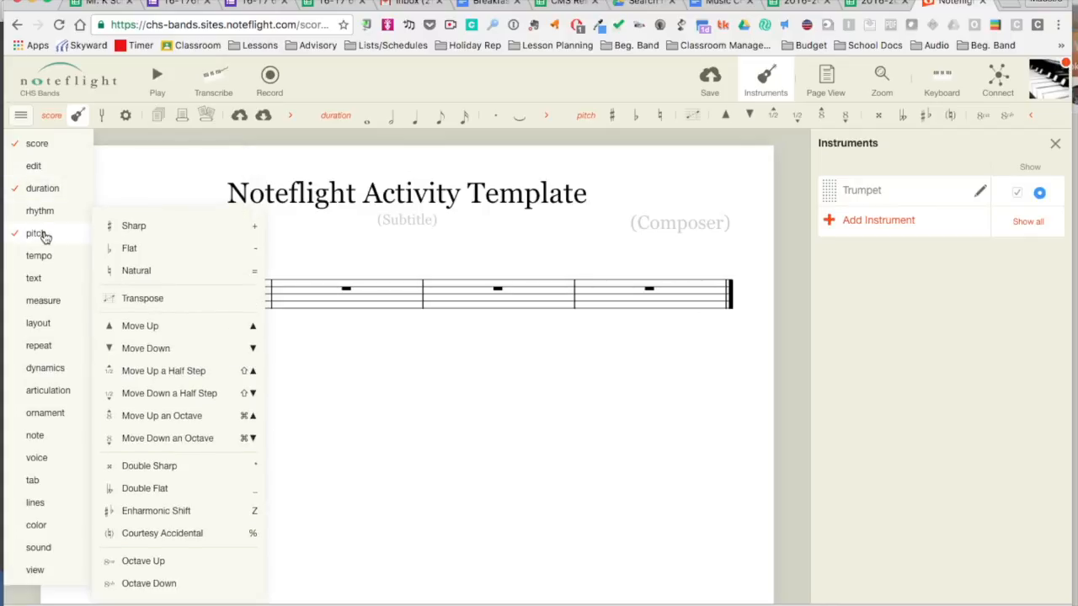
mouse_move(46, 216)
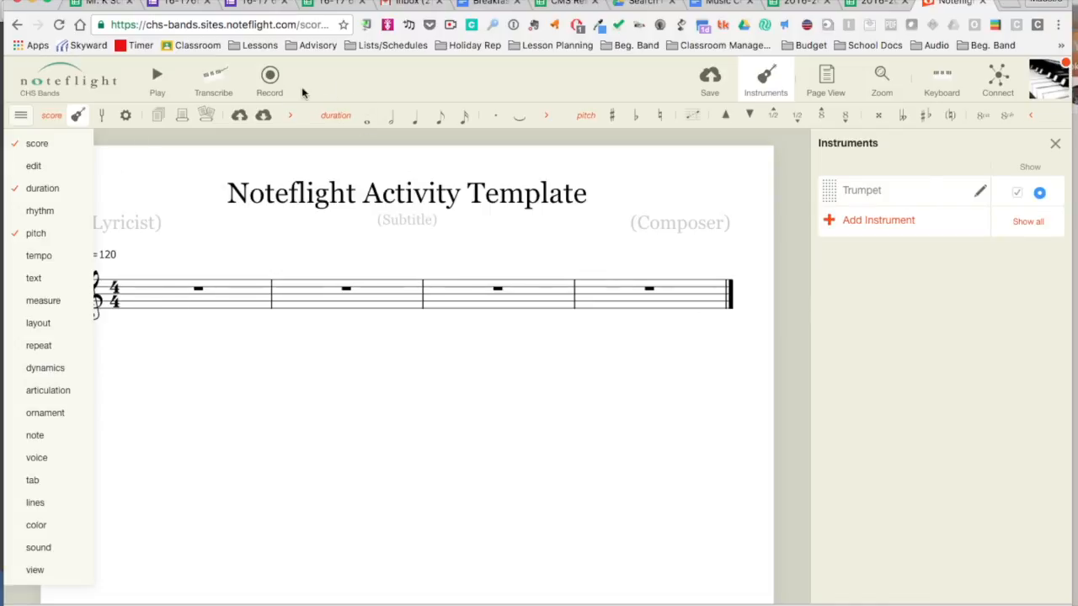
left_click(18, 116)
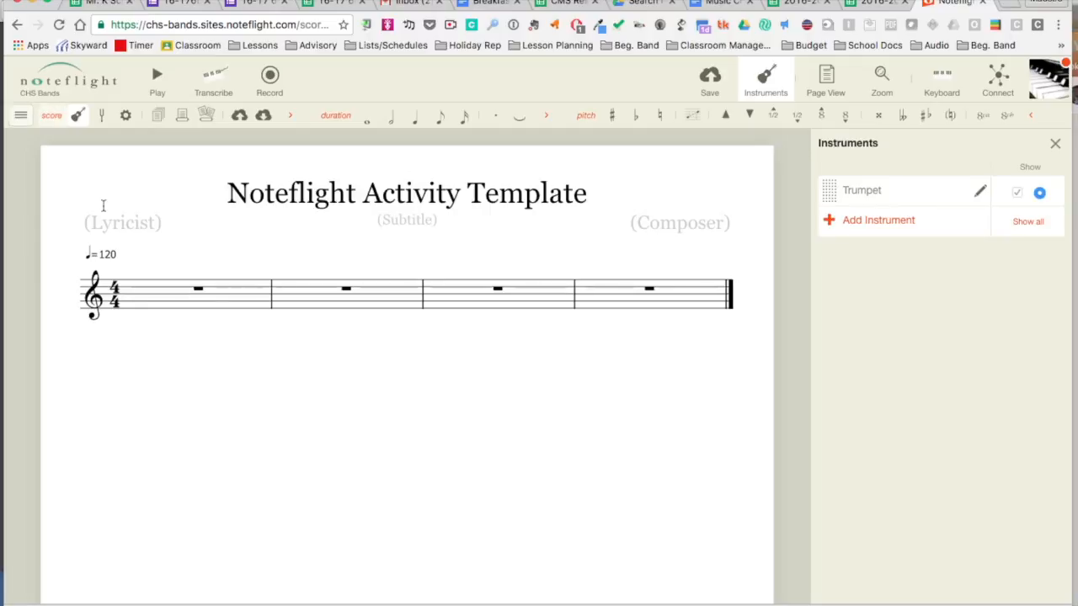
- Change the whole rest in measure 1 of the Trumpet staff into half rests
left_click(149, 291)
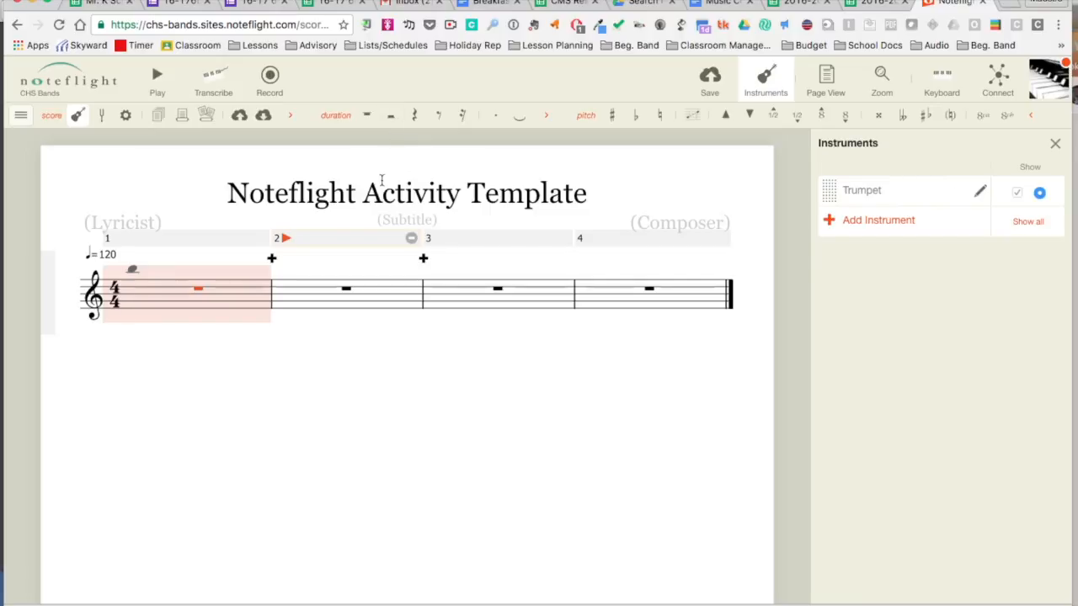
left_click(390, 121)
left_click(390, 120)
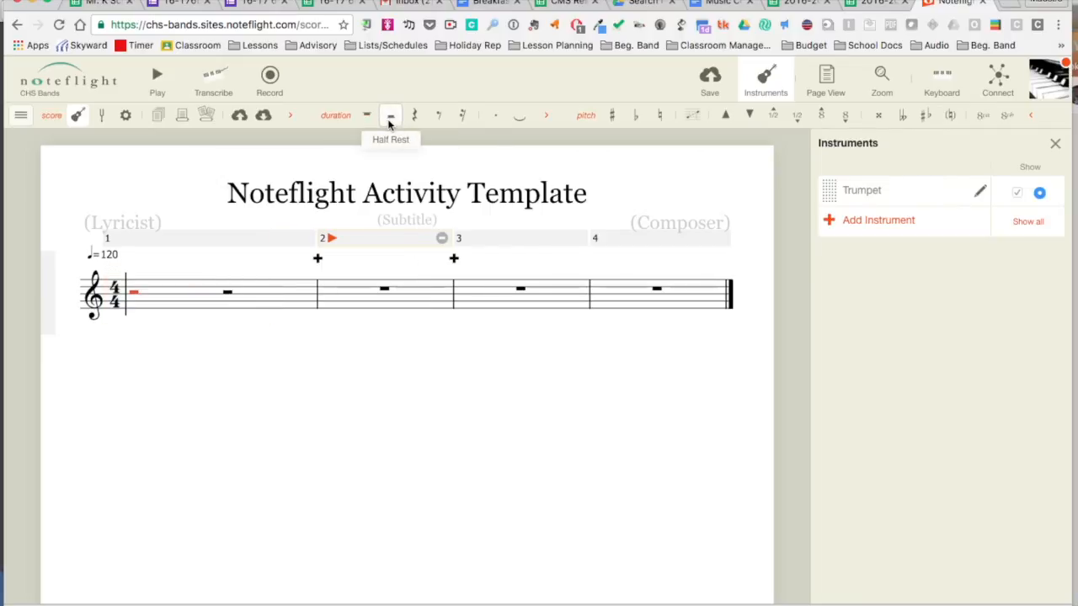
- Enter a half note on the first beat of measure 1 and lower it to middle C
left_click(134, 290)
key("Down")
key("Down")
key("Down")
key("Down")
key("Down")
key("Down")
key("Down")
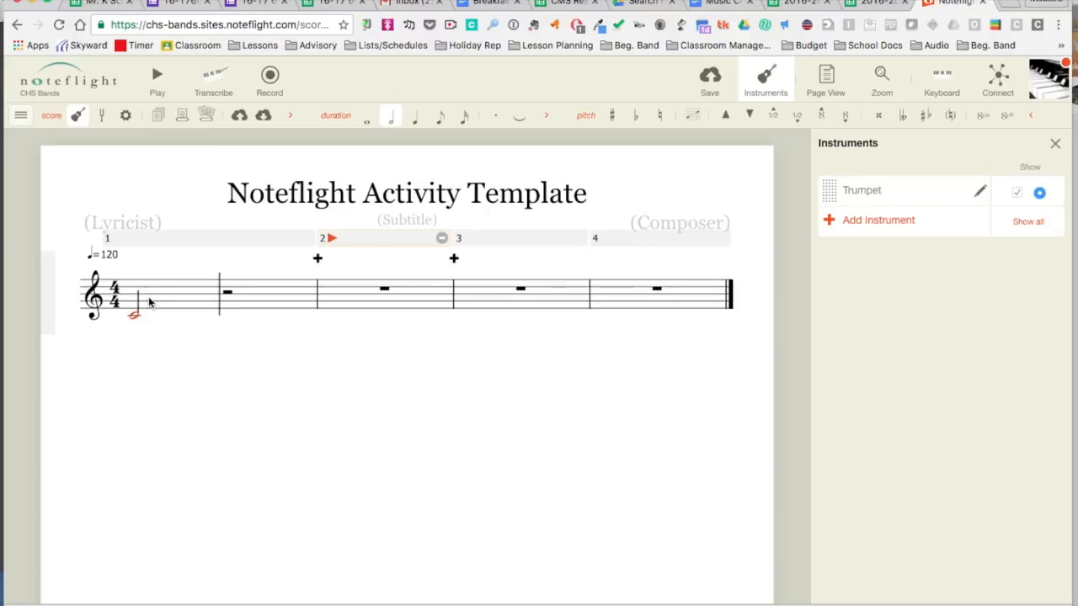
- Try other pitches and a quarter-note duration on the first note, and restore it to a half-note middle C
key("Up")
key("Up")
key("Up")
key("Up")
key("Down")
key("Down")
key("Down")
key("Down")
key("Down")
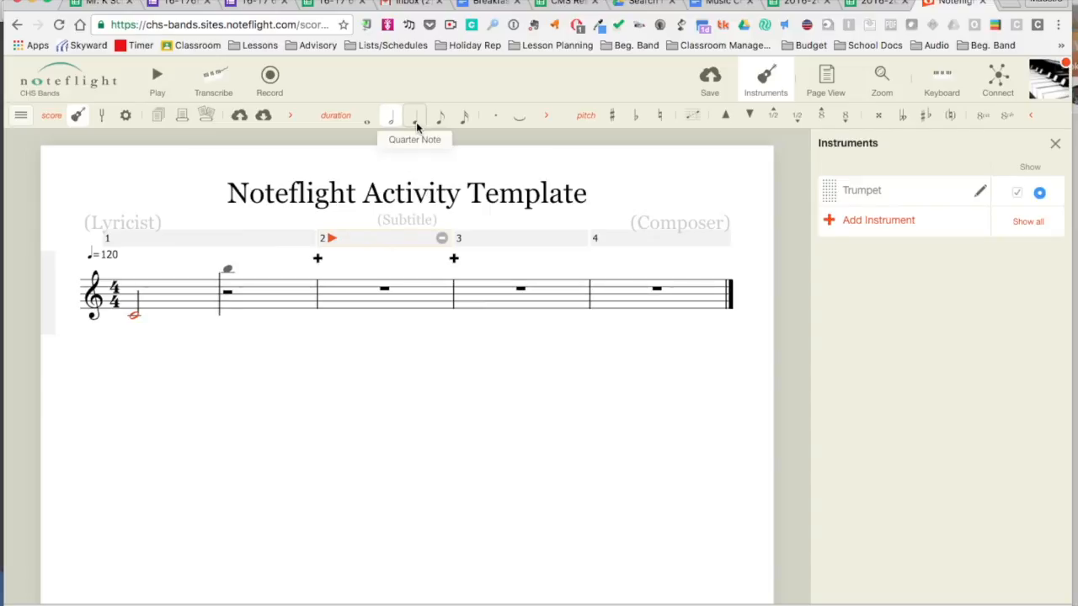
left_click(416, 122)
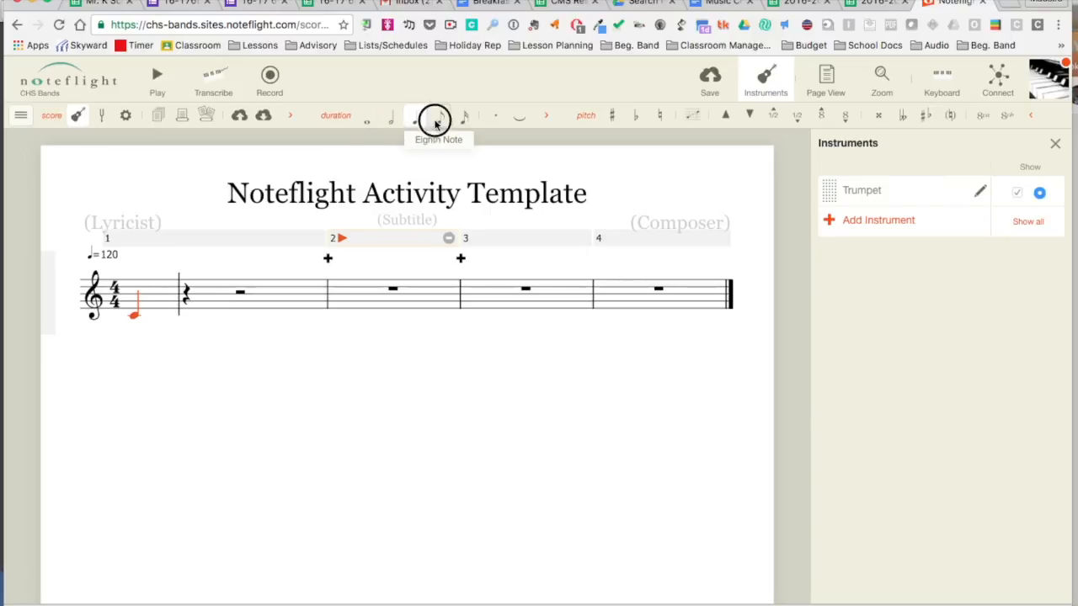
left_click(392, 119)
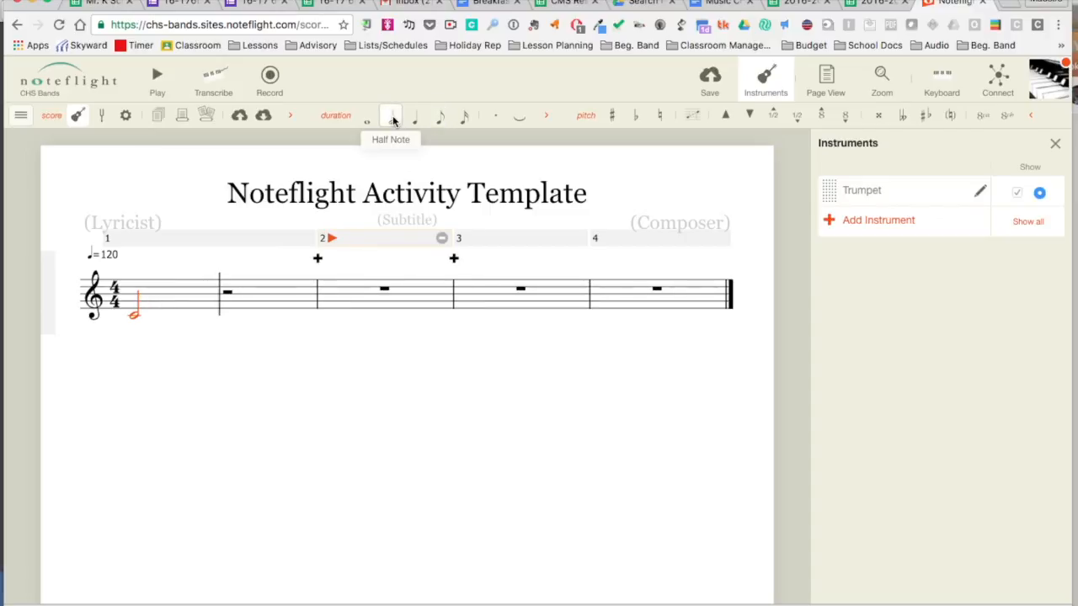
- Fill beats 3 and 4 of measure 1 with quarter notes D and E just above middle C
key("Right")
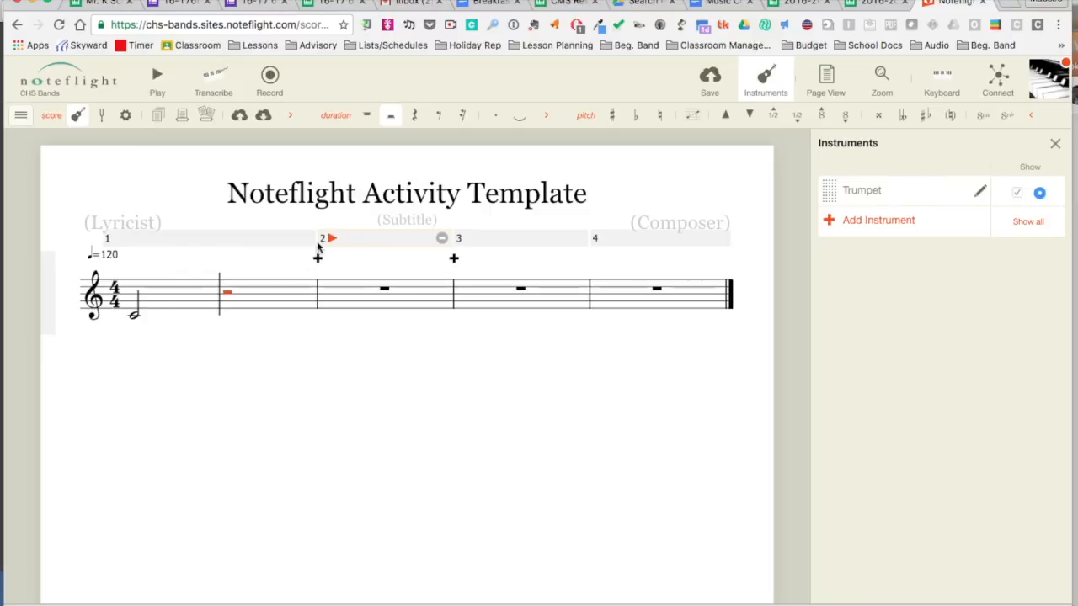
left_click(413, 117)
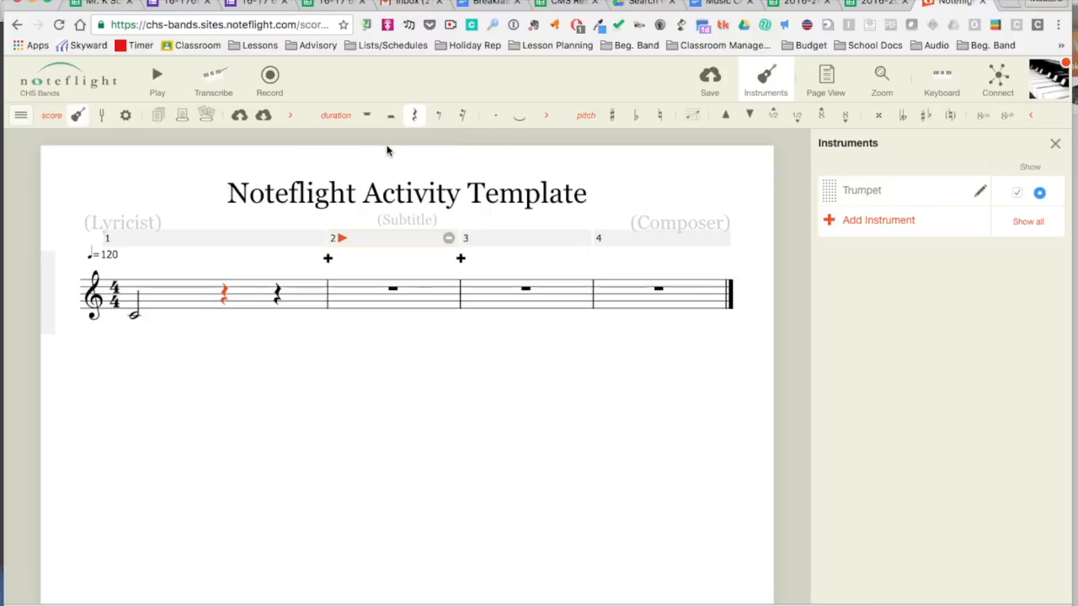
key("d")
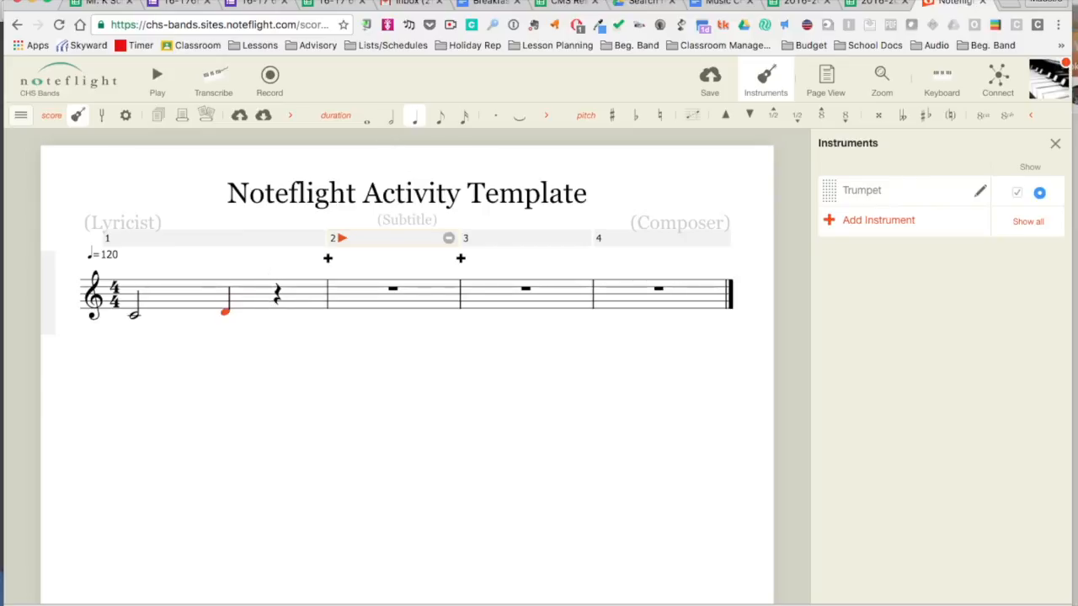
key("Up")
key("Up")
key("Up")
key("ctrl+Down")
key("Right")
key("e")
- Enter a quarter-note F on the first beat of measure 2
key("Right")
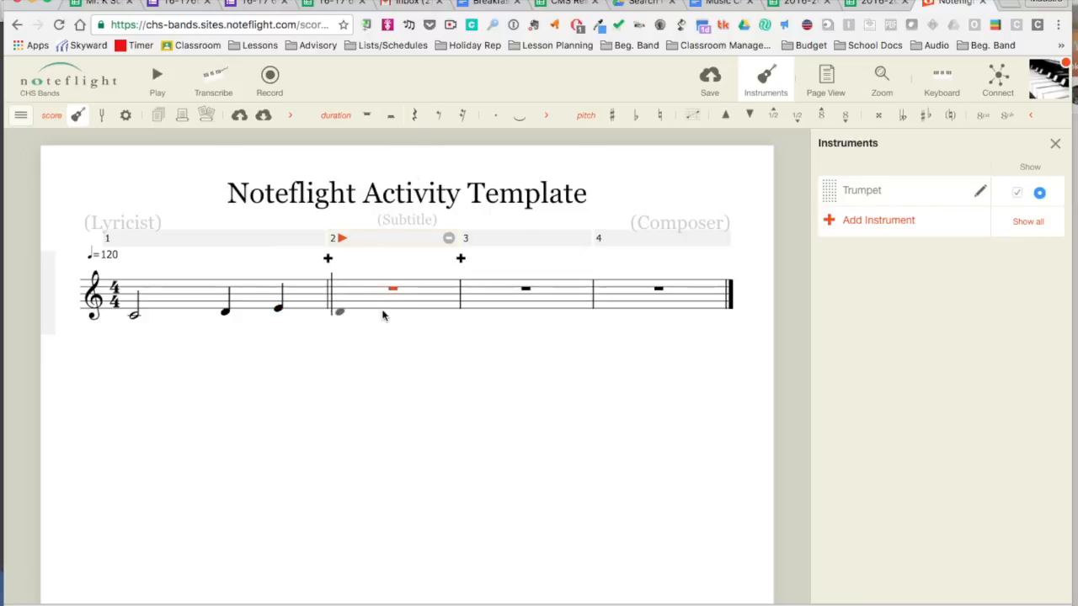
left_click(415, 115)
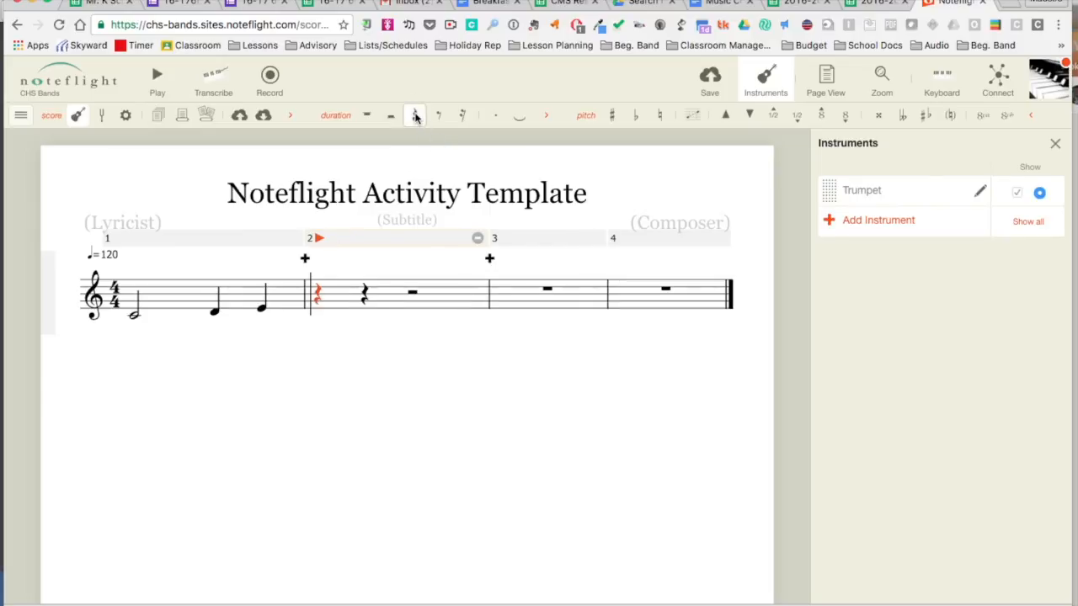
key("f")
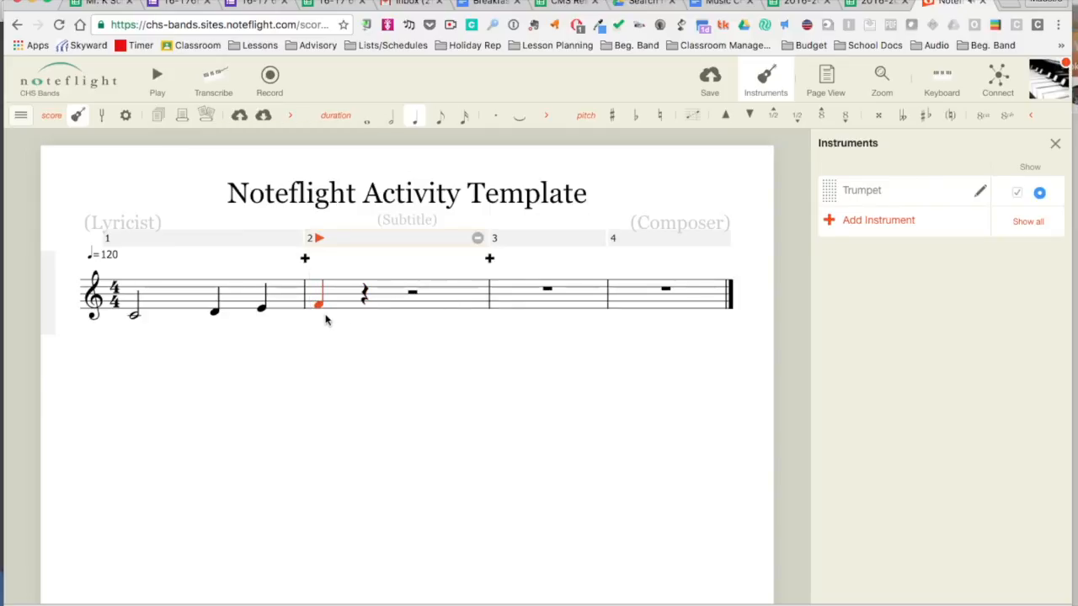
- Try a sharp on the F in measure 2 and remove it again
left_click(612, 115)
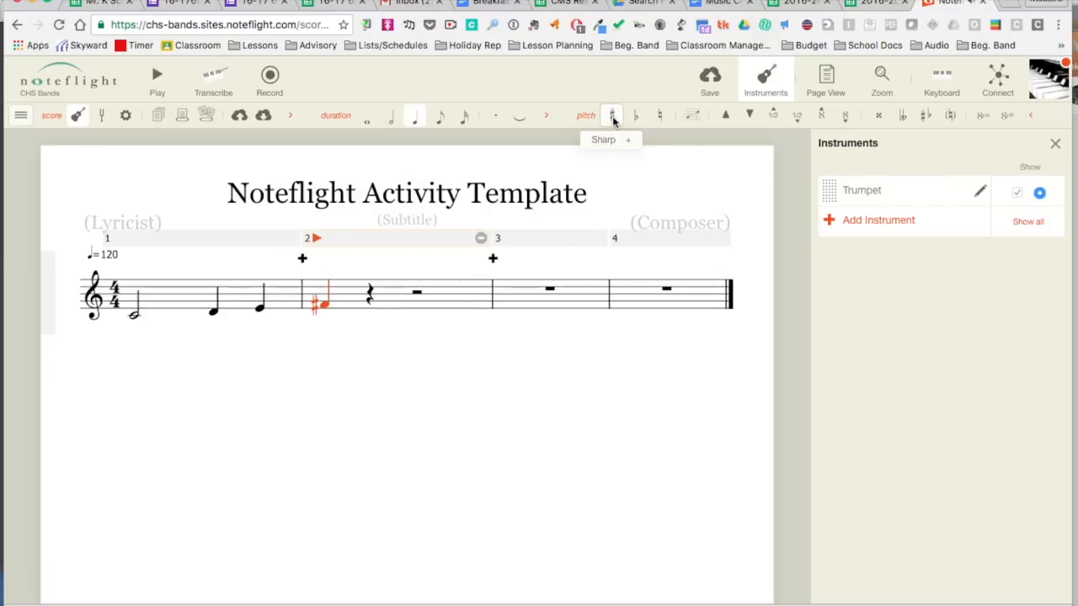
left_click(612, 115)
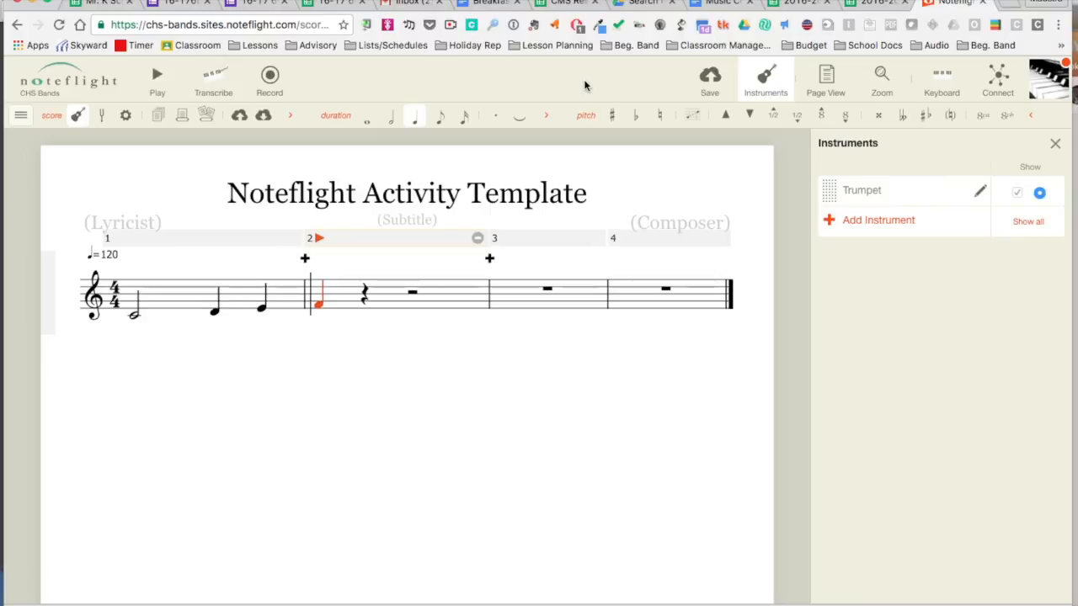
key("Up")
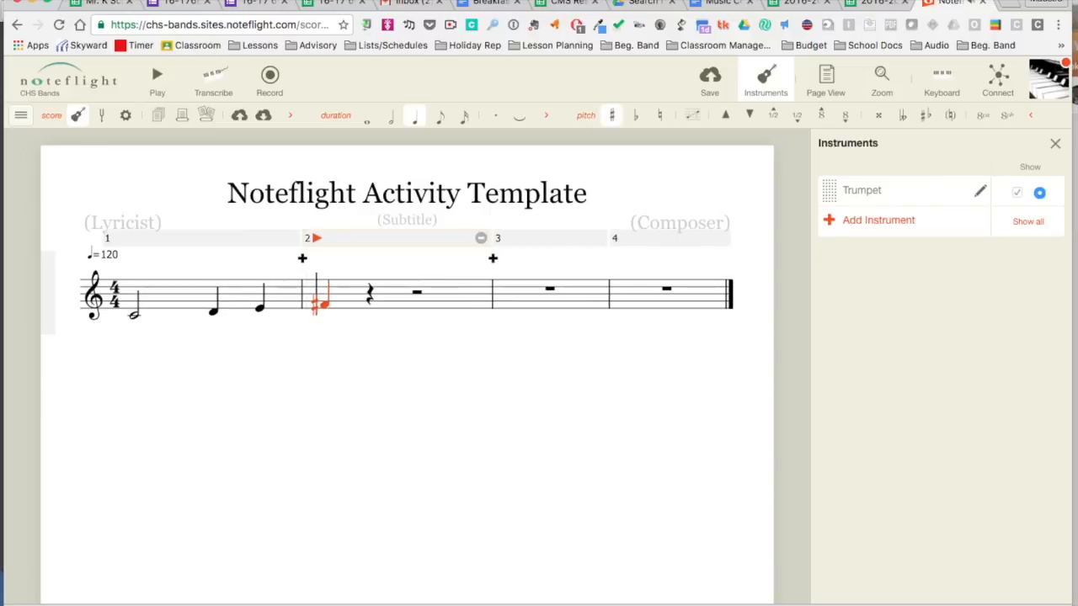
key("Up")
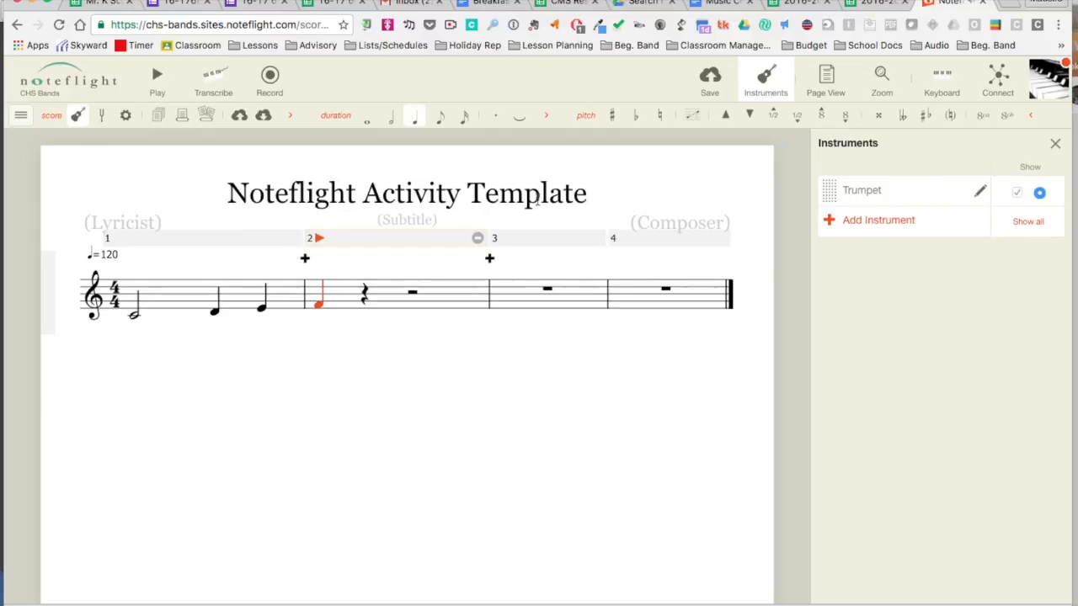
- Try flat and double flat on the E at the end of measure 1, restore it, and reselect the F in measure 2
key("Left")
left_click(637, 118)
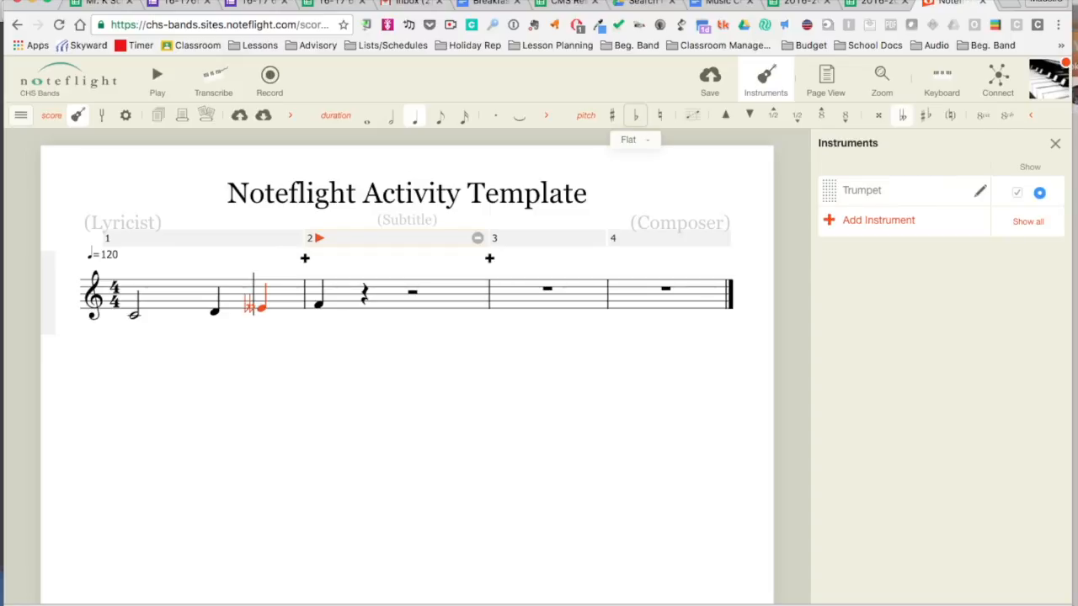
key("plus")
key("n")
key("Right")
key("Right")
key("Left")
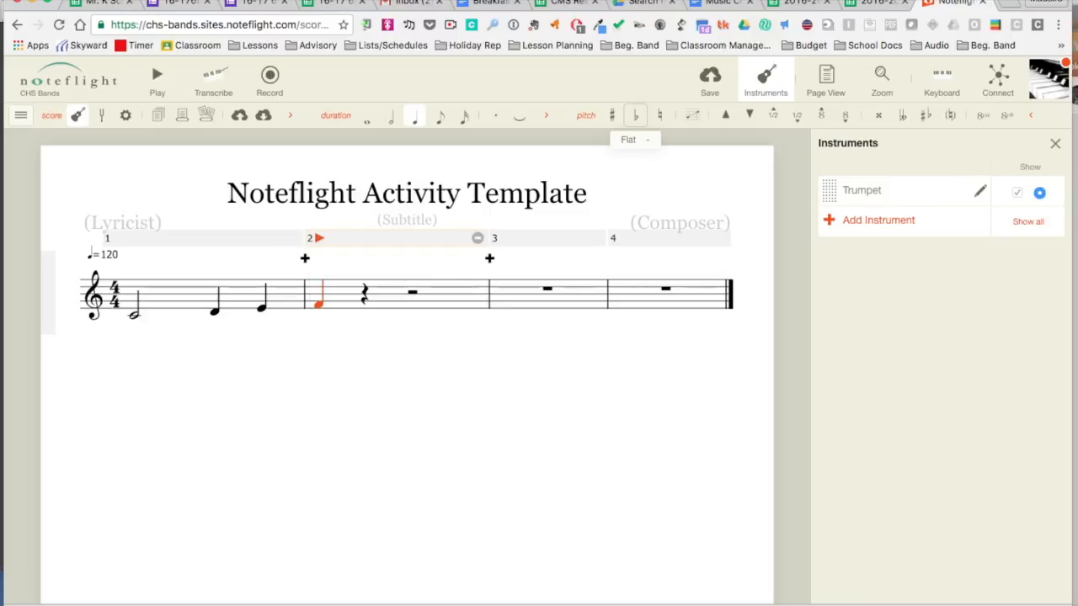
- Enter a run of repeated quarter-note Fs after the first F of measure 2, and delete them again
key("f")
key("f")
key("f")
key("f")
key("f")
key("f")
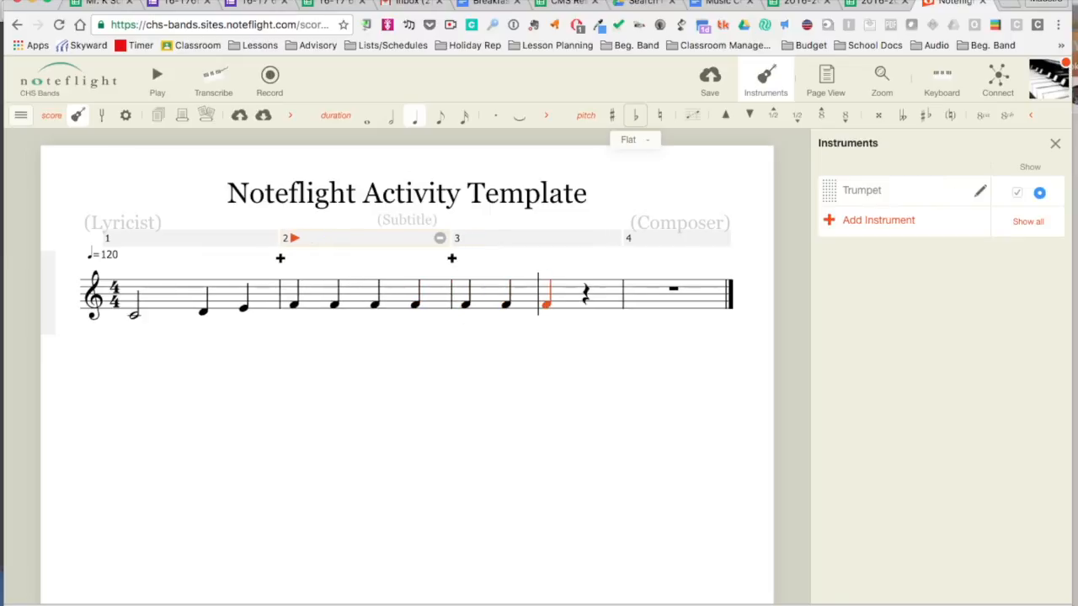
key("BackSpace")
key("BackSpace")
key("BackSpace")
key("BackSpace")
key("BackSpace")
key("BackSpace")
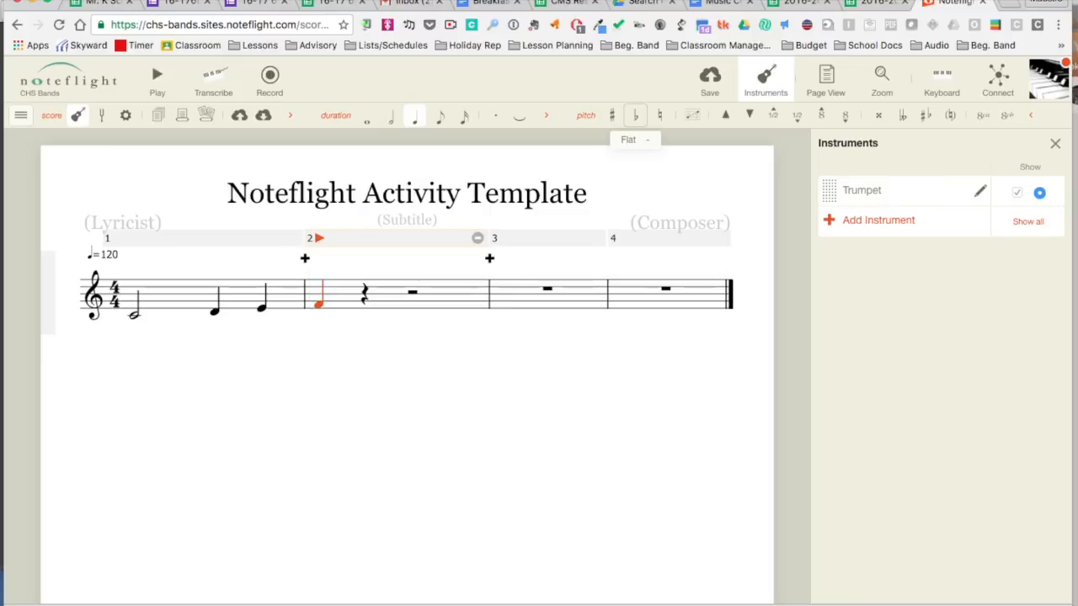
- Complete measure 2 with quarter notes G, A and B, and start measure 3 with a half-note C
key("g")
key("a")
key("b")
key("b")
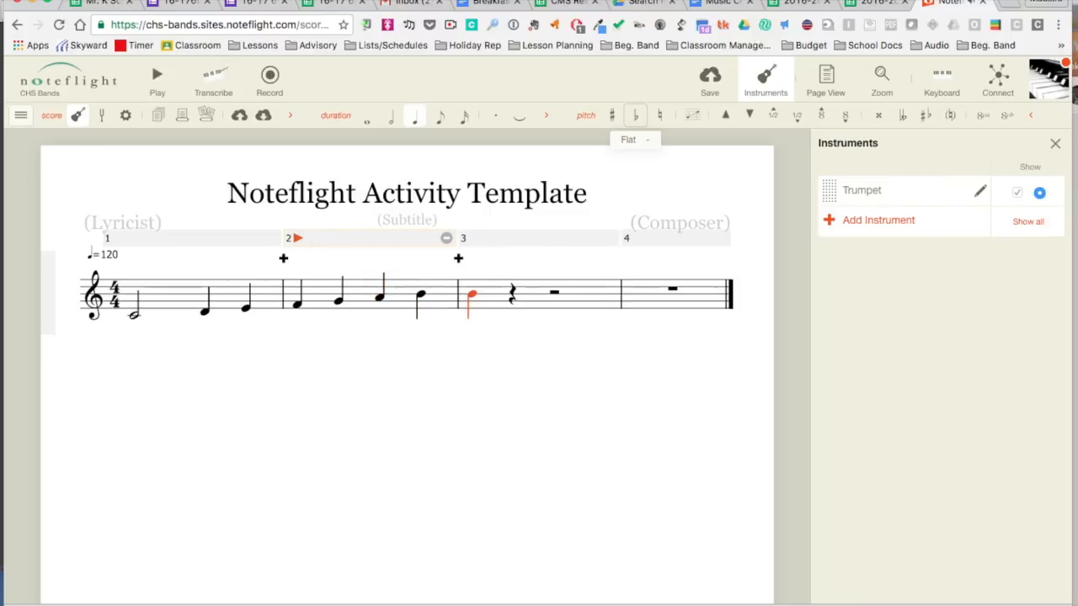
left_click(391, 120)
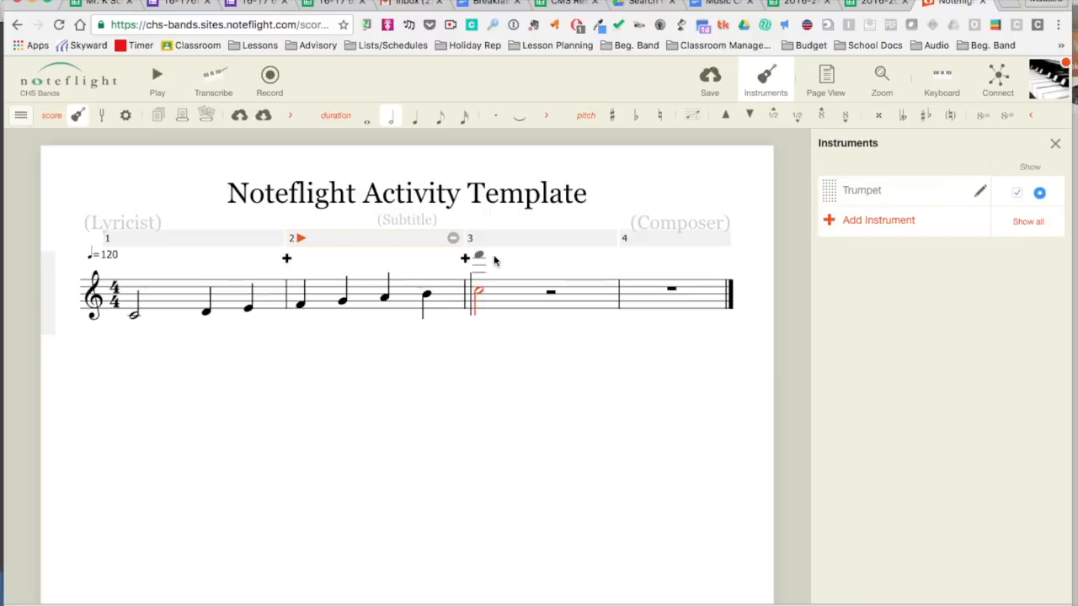
- Try a tie on the half-note C in measure 3, remove it, and add a rhythm dot instead
left_click(520, 122)
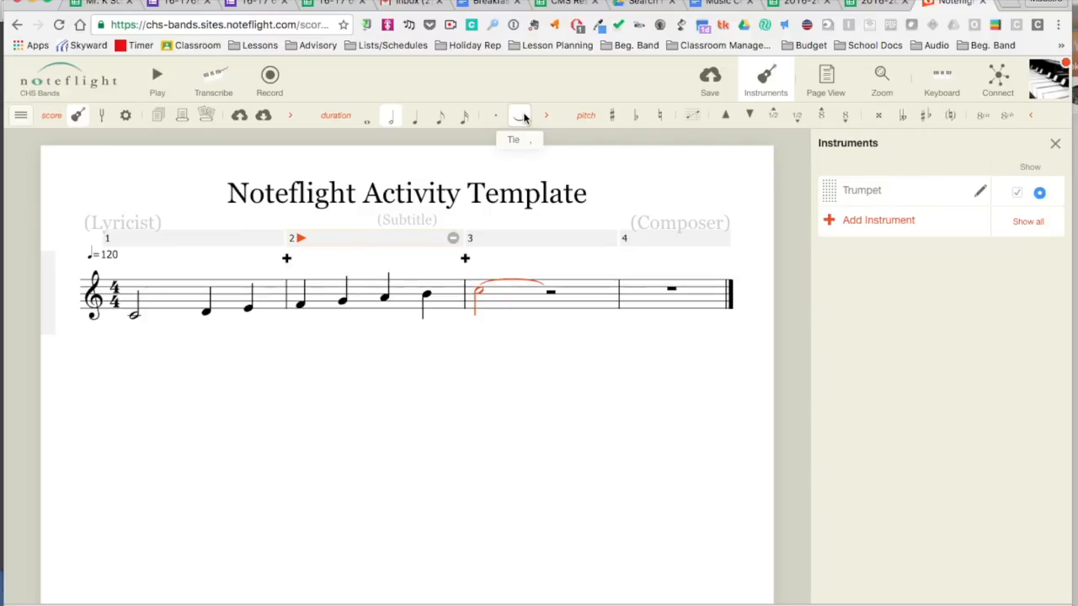
left_click(520, 117)
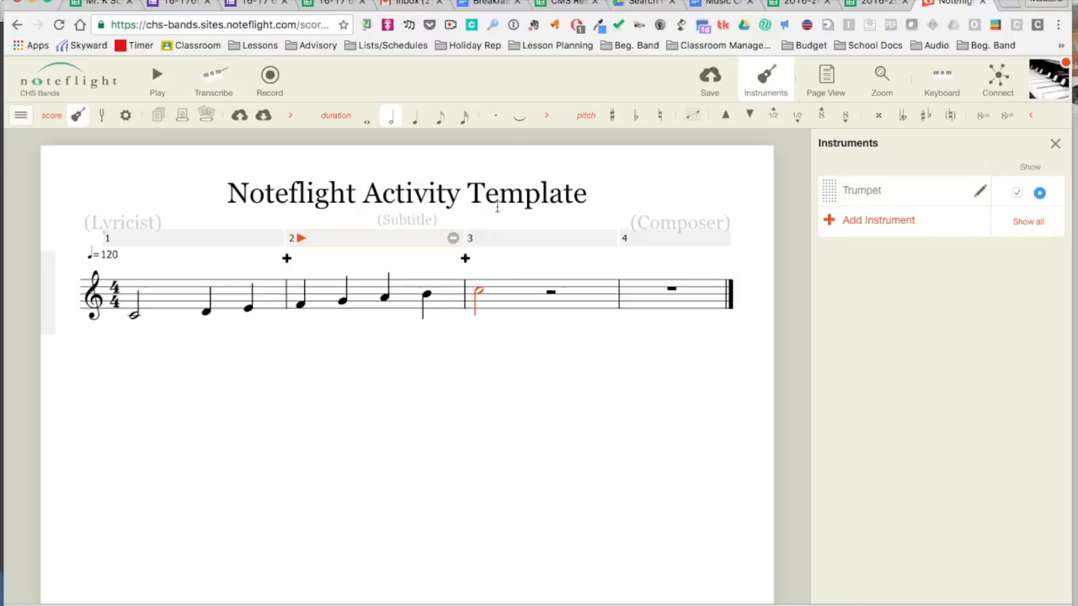
left_click(495, 118)
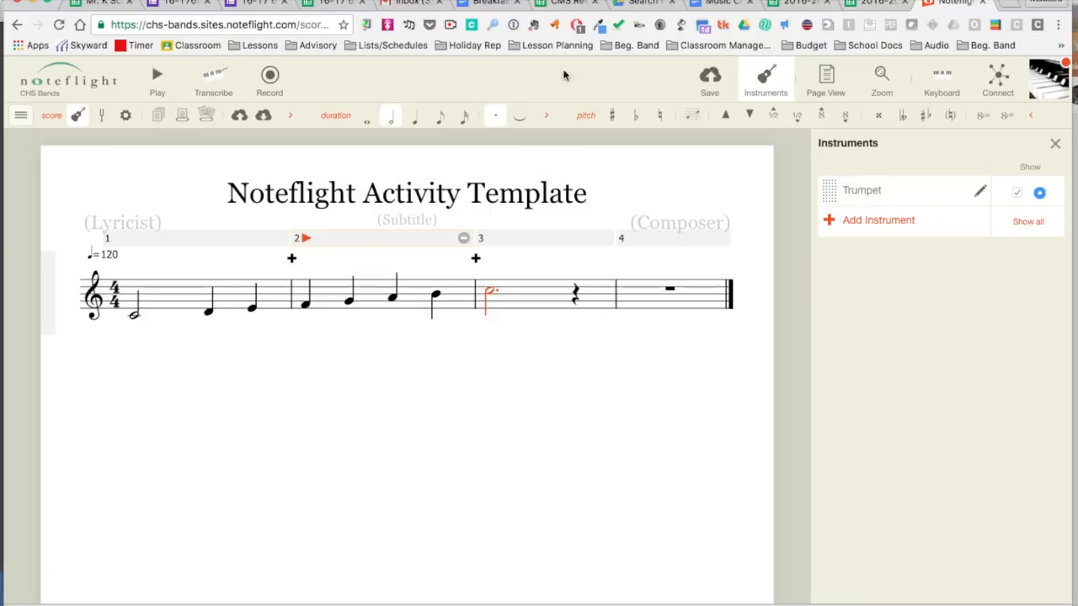
left_click(541, 0)
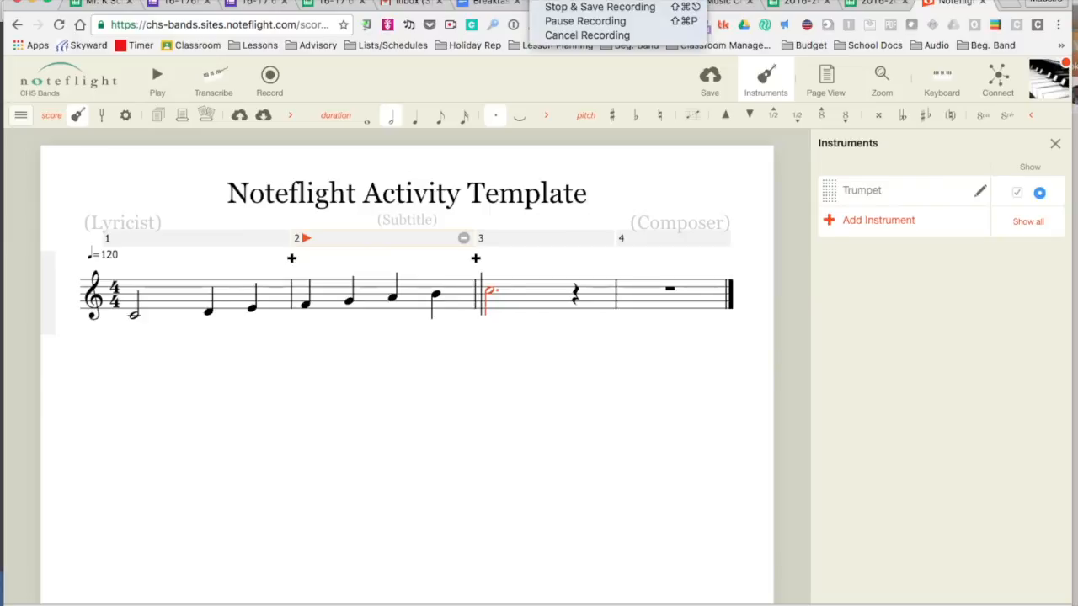